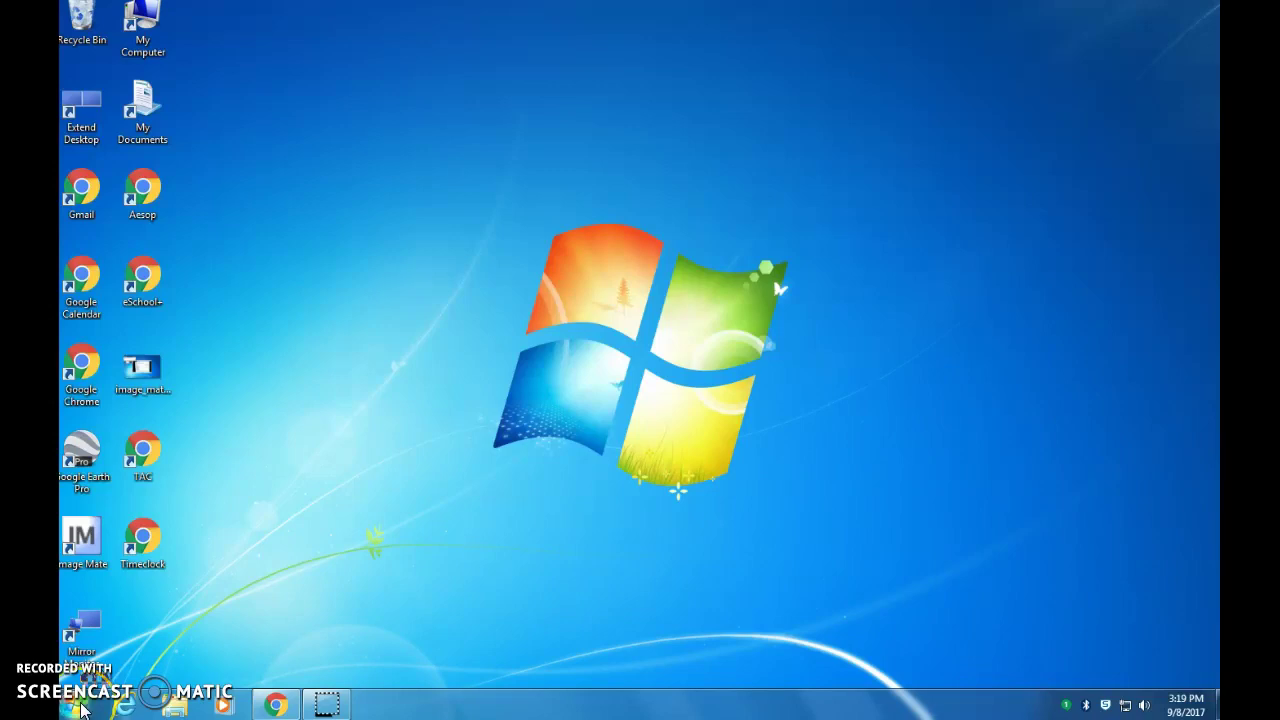
Launch Image Mate by searching 'sage' from the Start menu
left_click(80, 707)
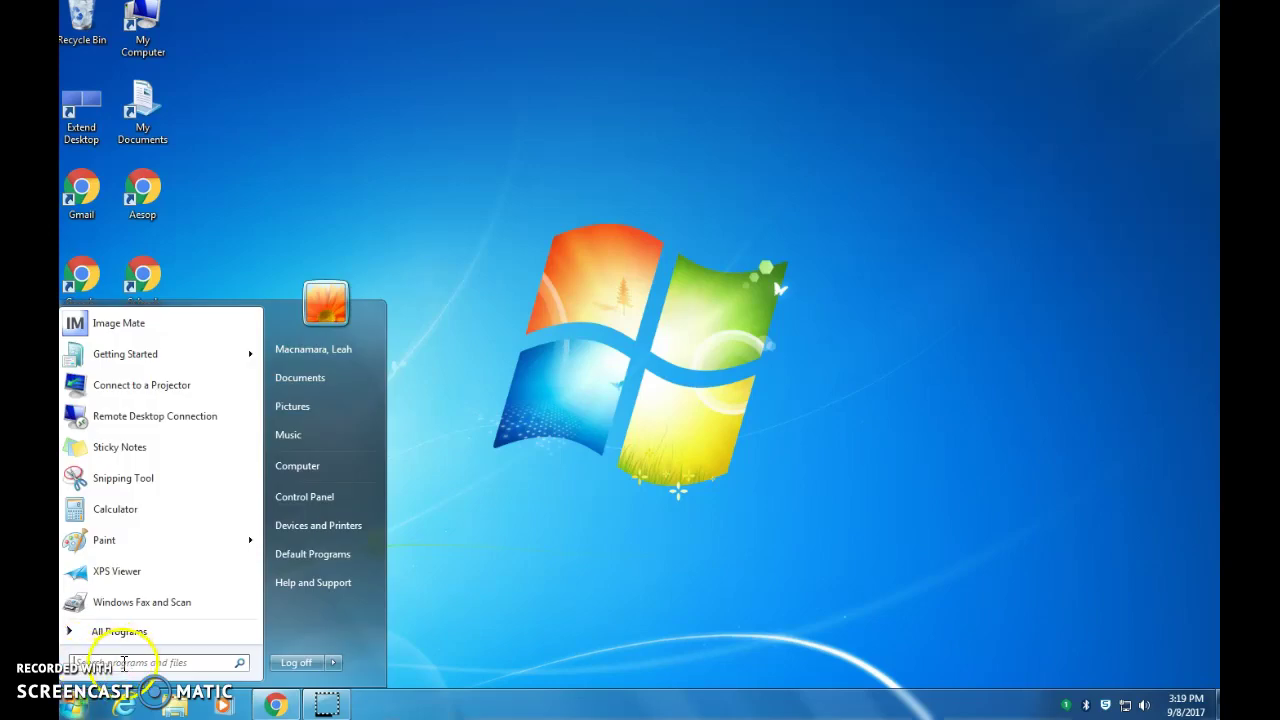
left_click(122, 663)
type("s")
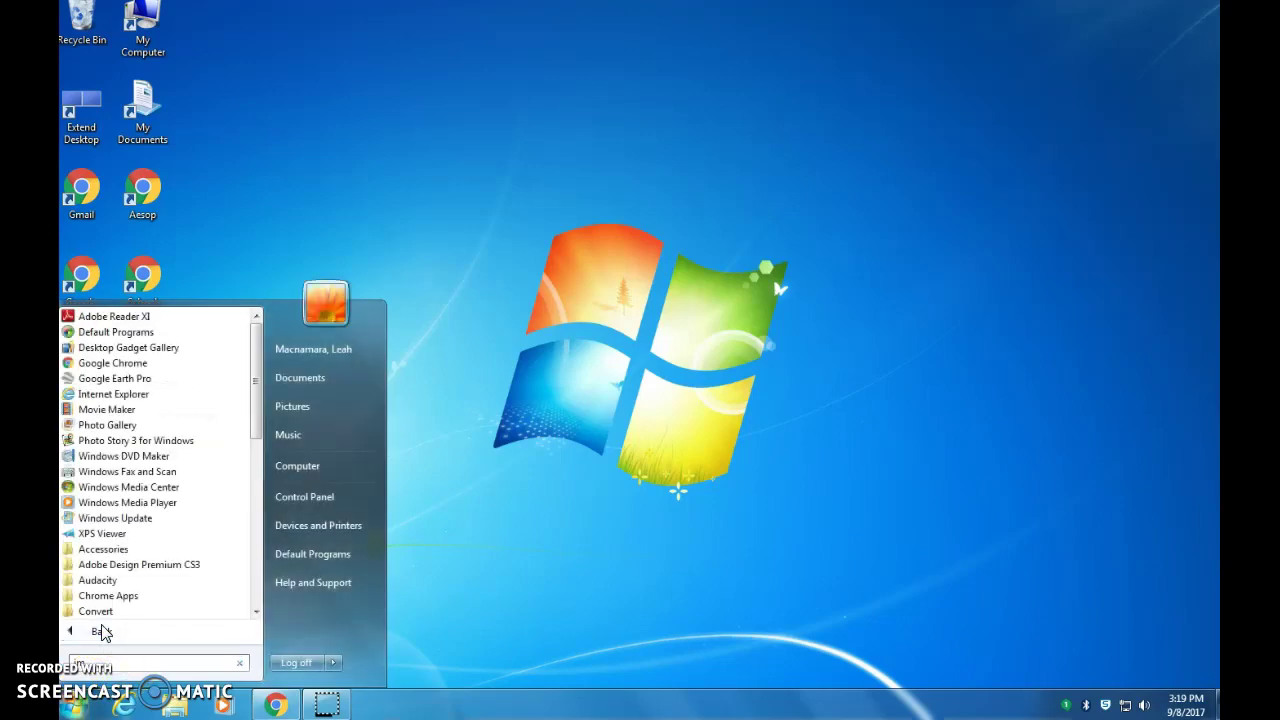
type("age")
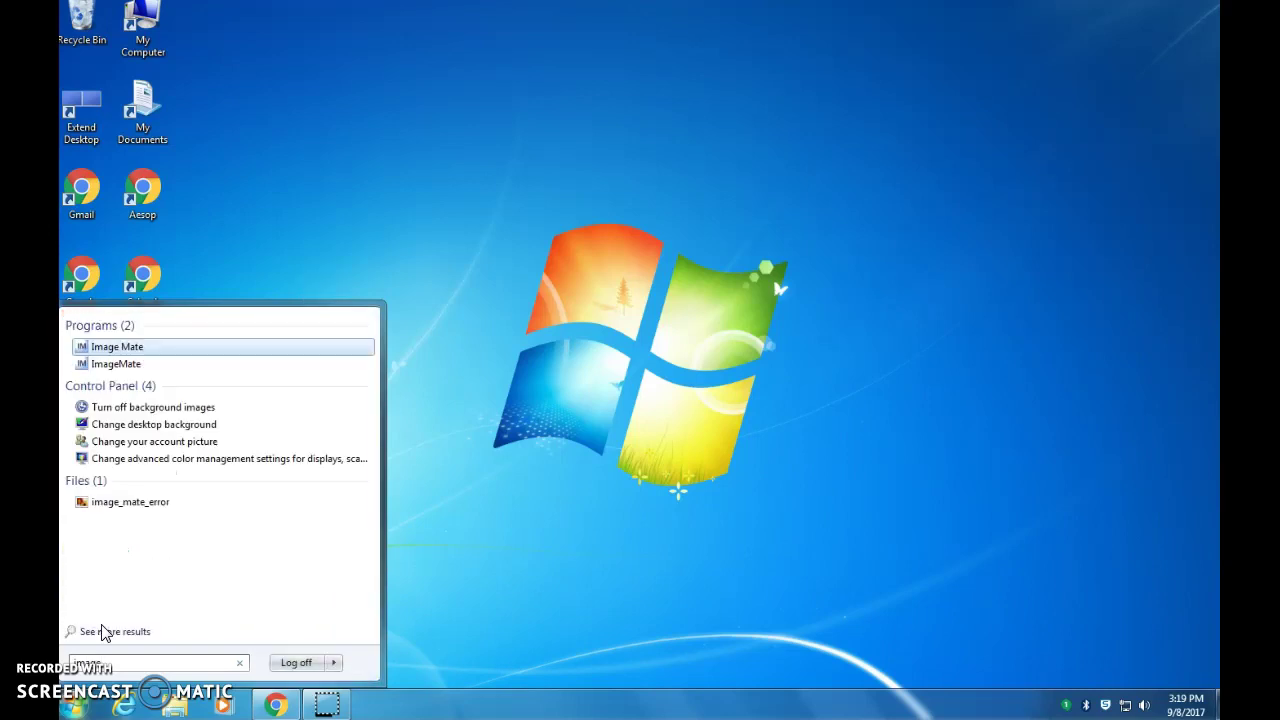
left_click(105, 364)
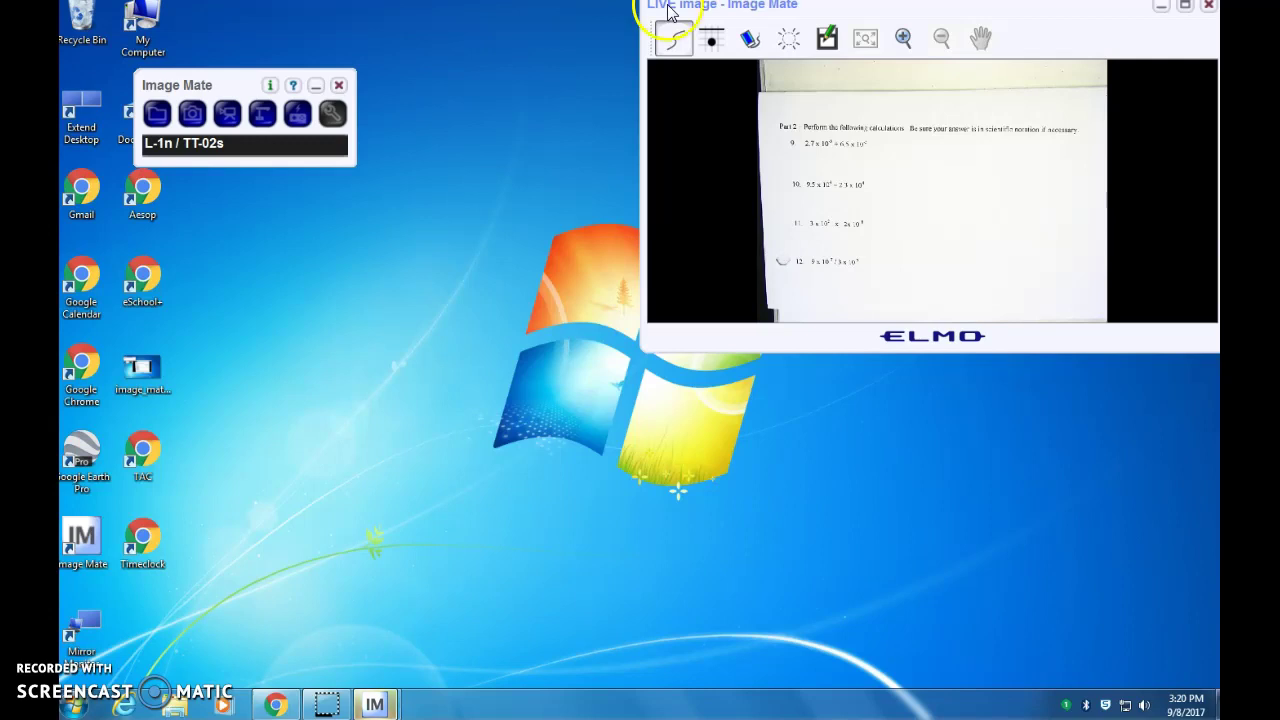
Drag the live camera window down and left, away from the top edge of the screen
left_click_drag(665, 12, 529, 75)
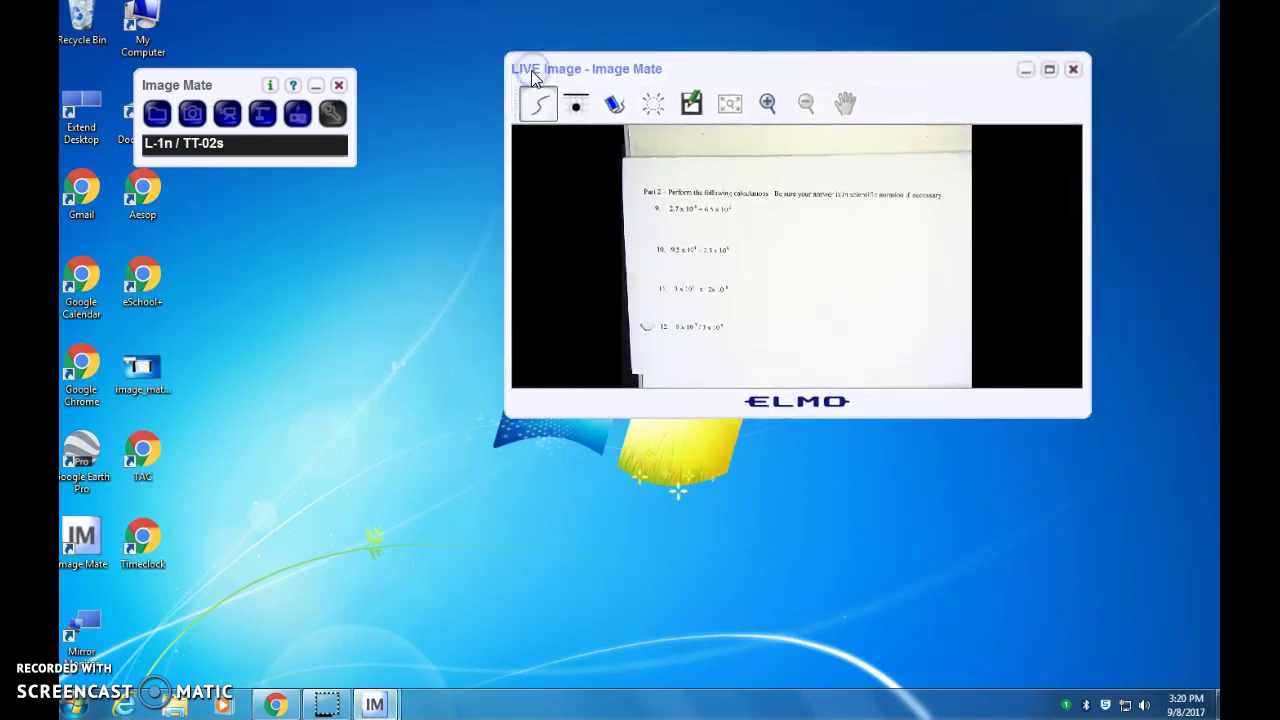
Start a video recording from the recording panel and bring up its save location dialog
left_click(226, 113)
left_click(184, 345)
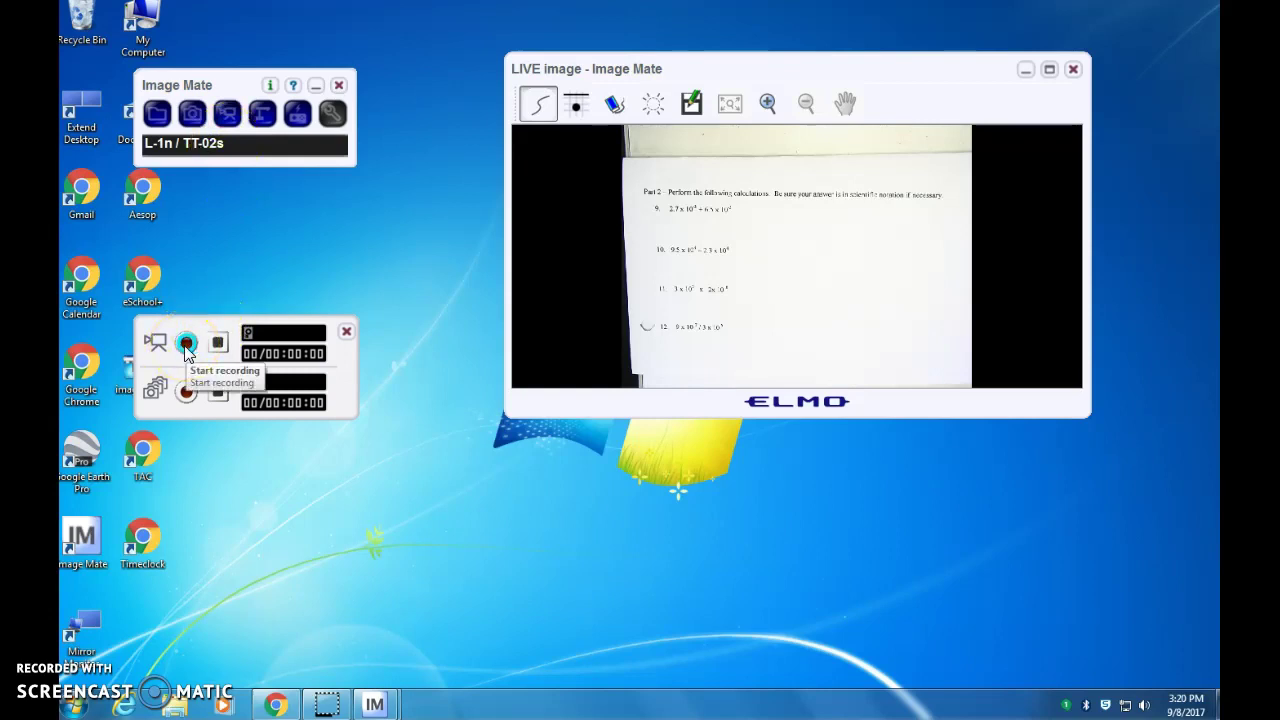
left_click(185, 344)
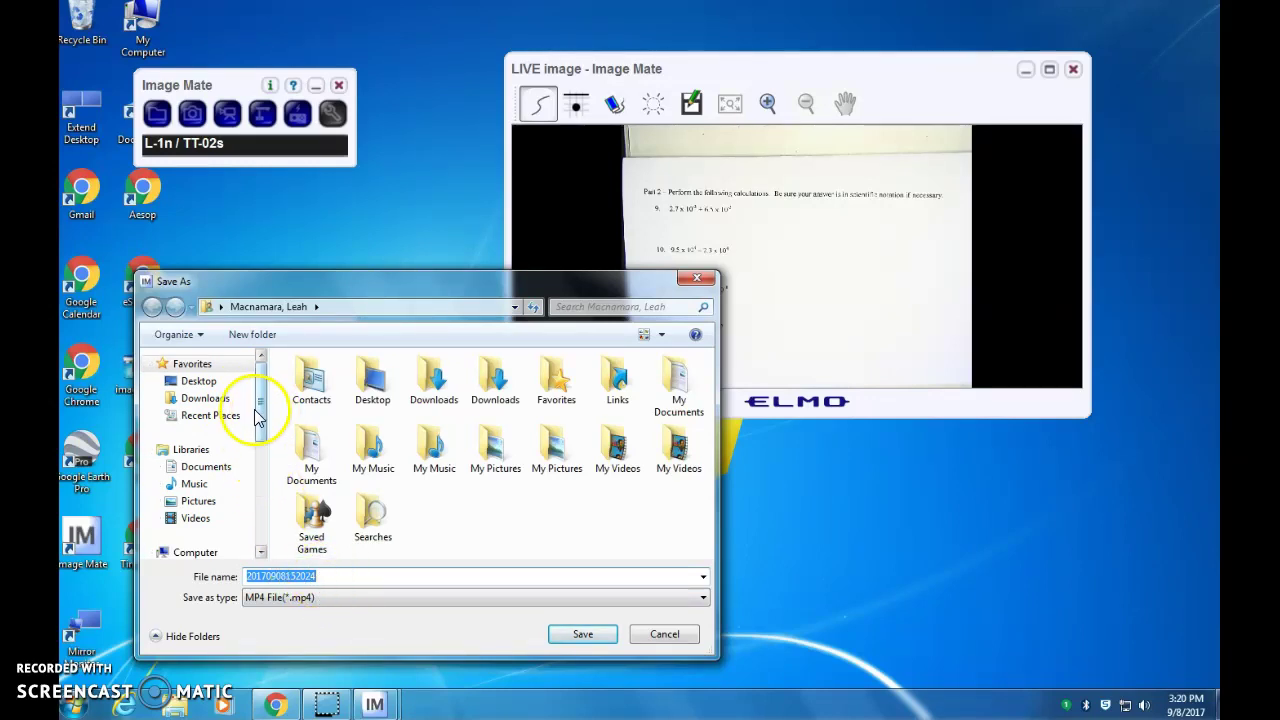
Browse to East Storage > Teachers > Chemistry_shared_files > Courses > Chemistry_G > Elmo_recording for the MP4
left_click_drag(263, 422, 220, 505)
left_click(218, 500)
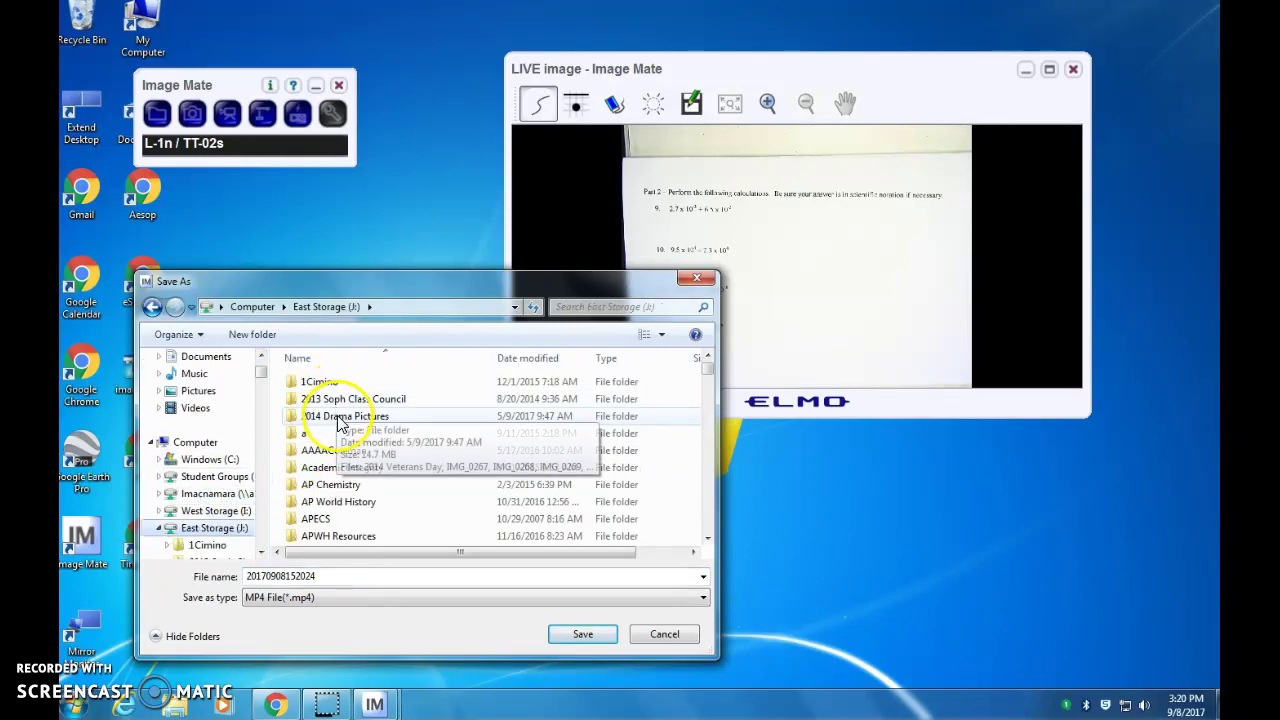
left_click(337, 424)
key("t")
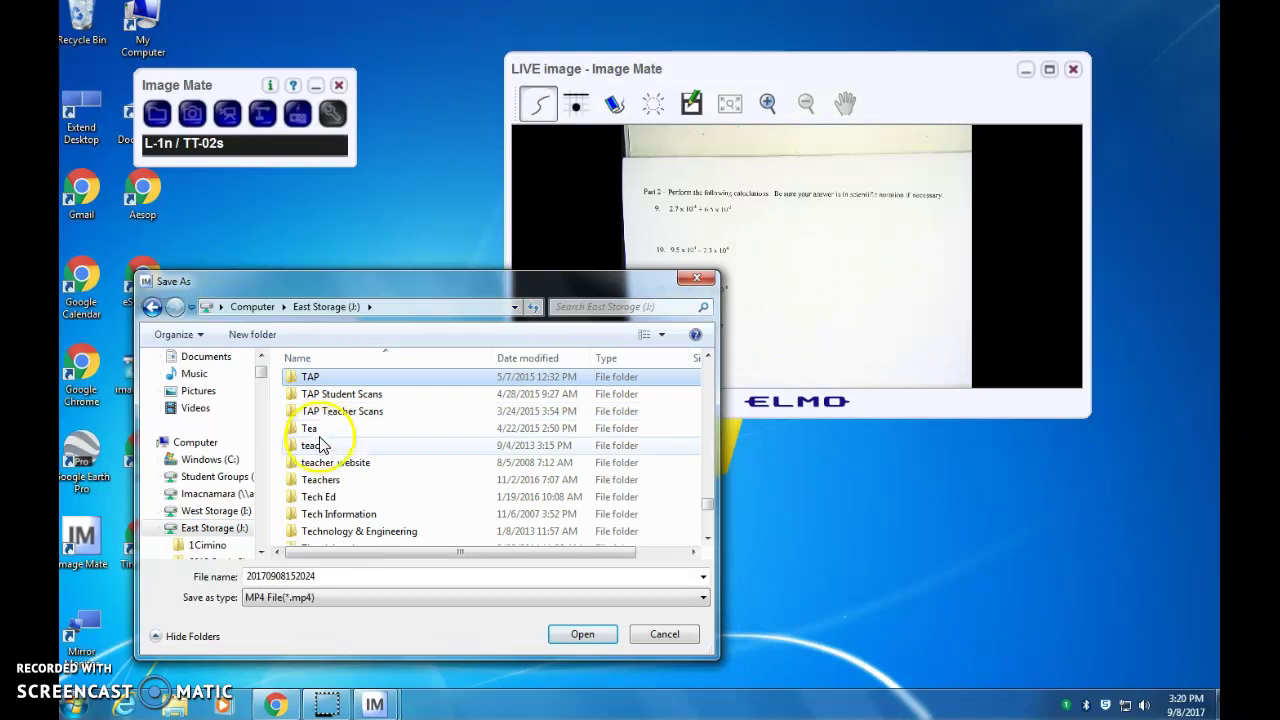
double_click(320, 480)
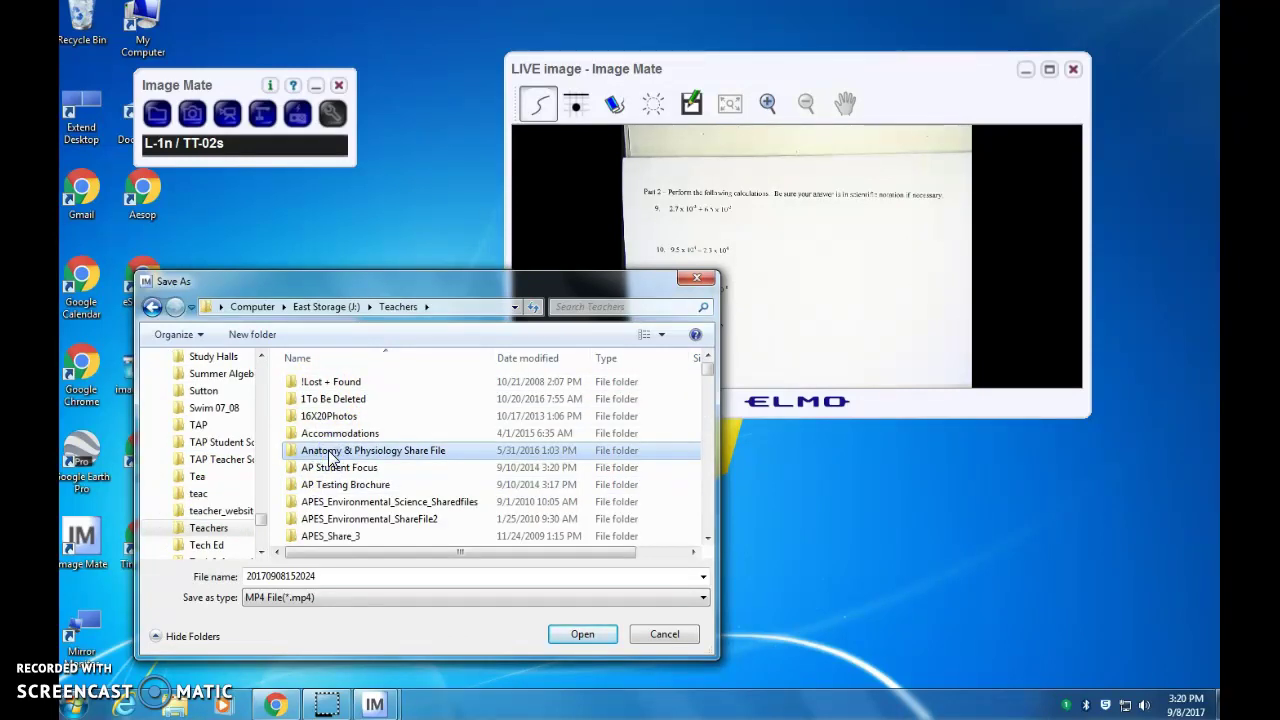
key("c")
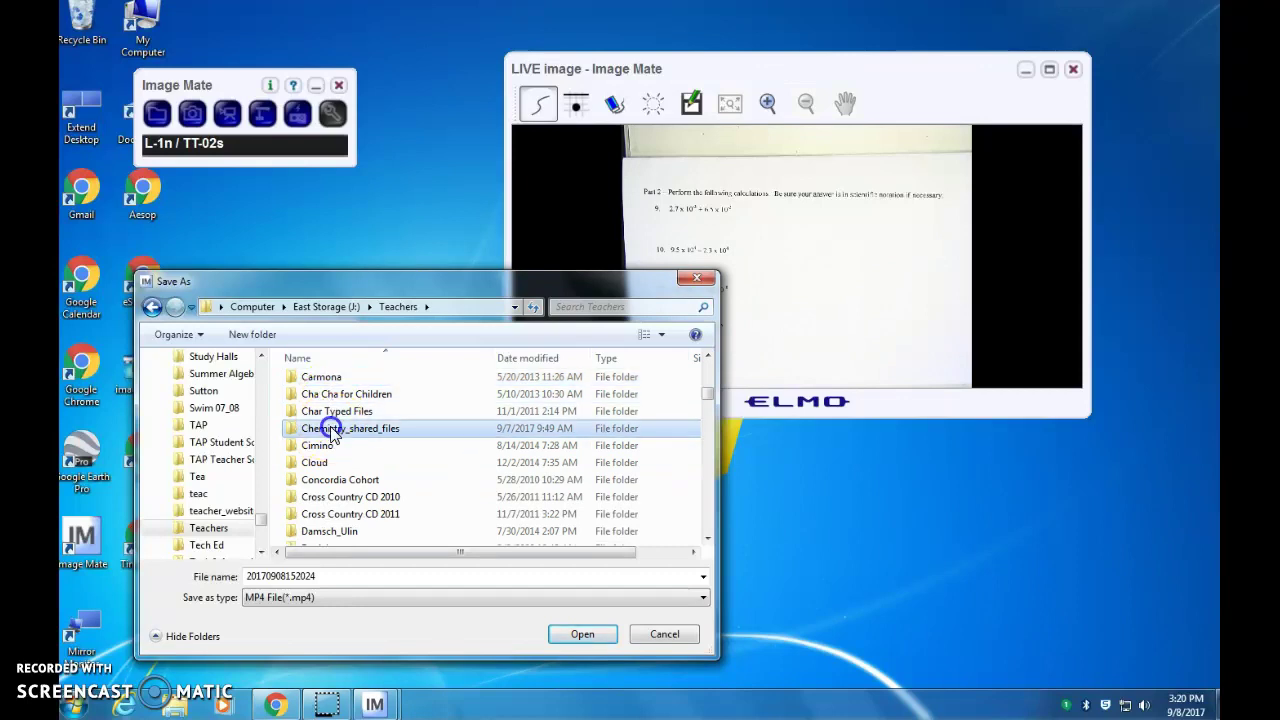
double_click(328, 428)
double_click(320, 383)
double_click(320, 399)
double_click(326, 435)
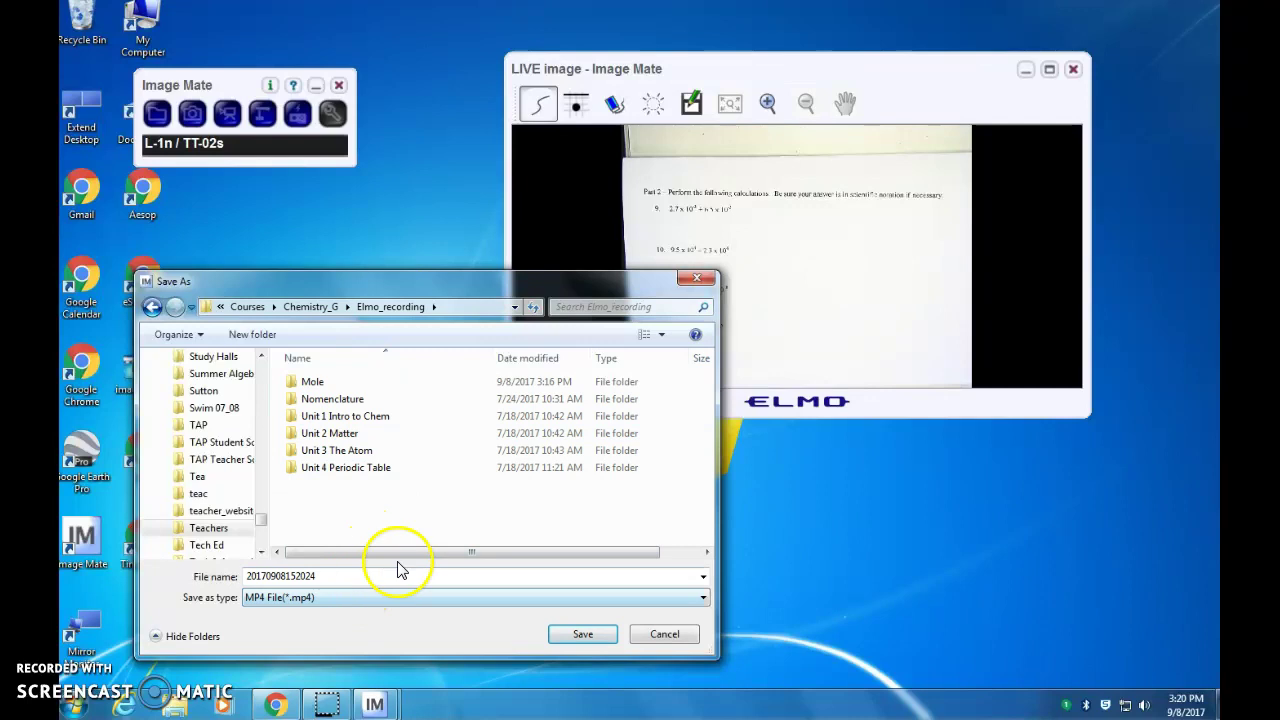
left_click(560, 636)
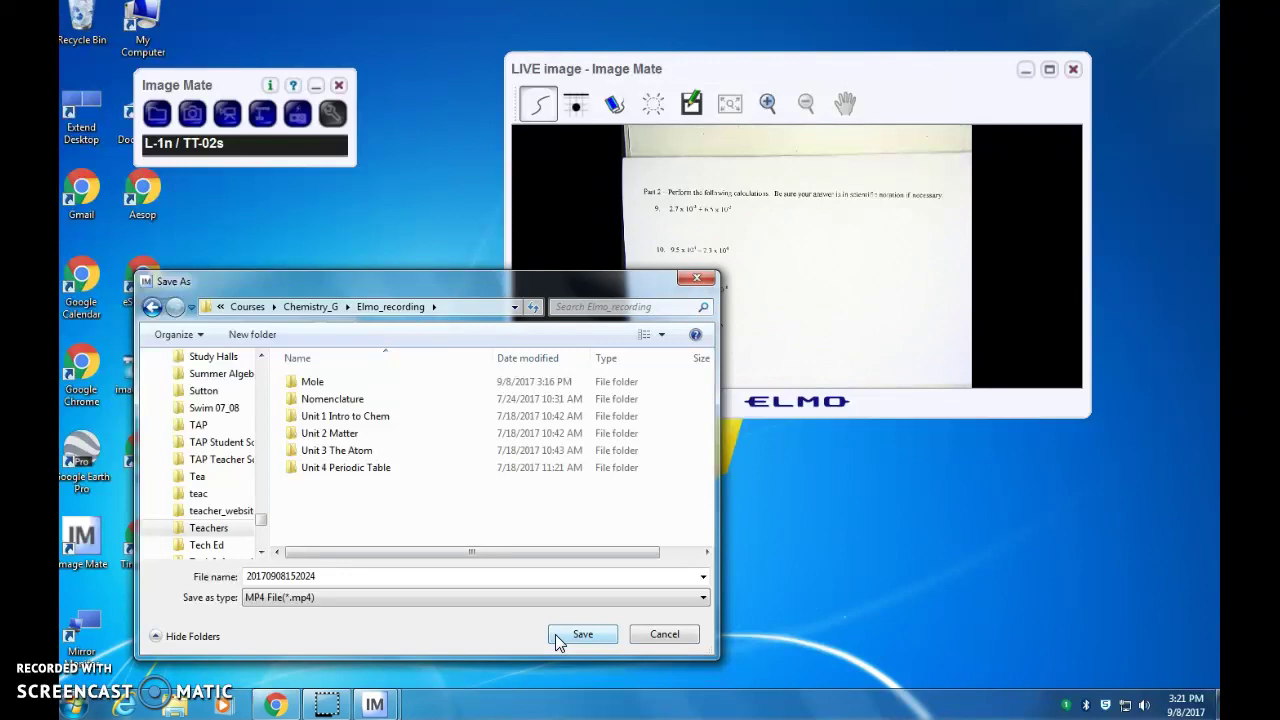
Save the MP4 into Elmo_recording, record the handwritten 'this is a test' note, and stop at 18 seconds
left_click(580, 634)
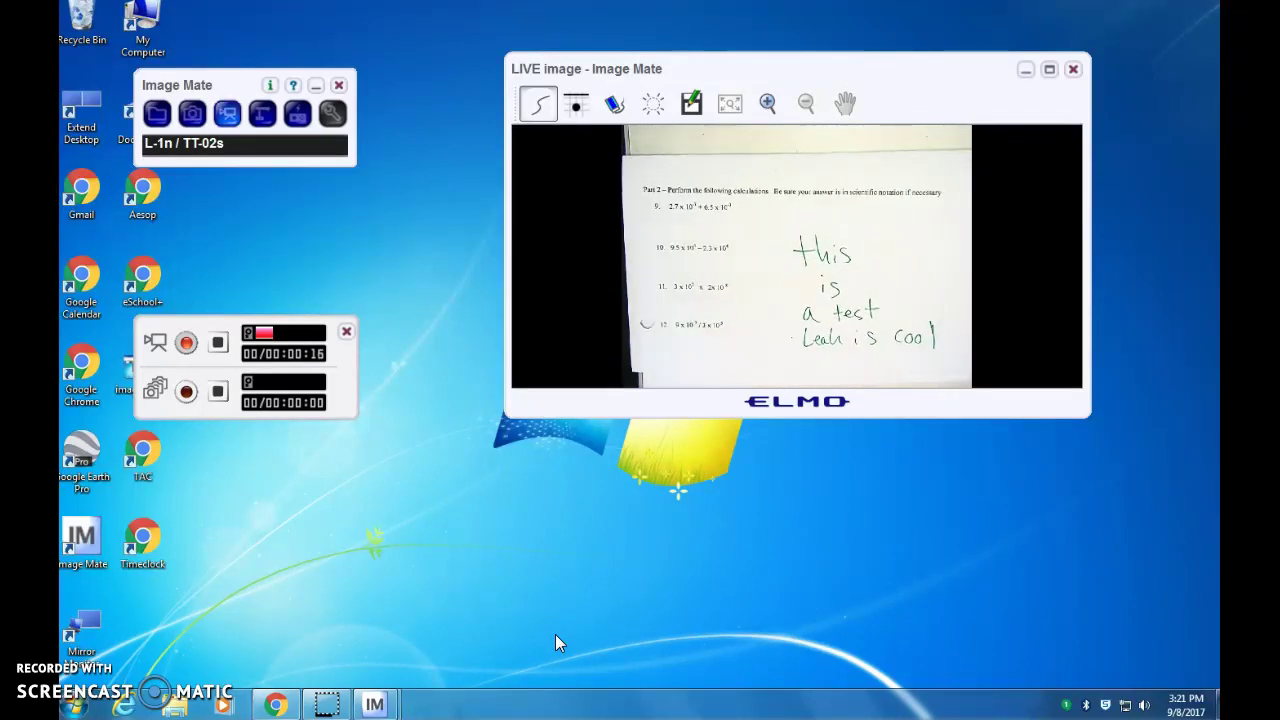
left_click(220, 342)
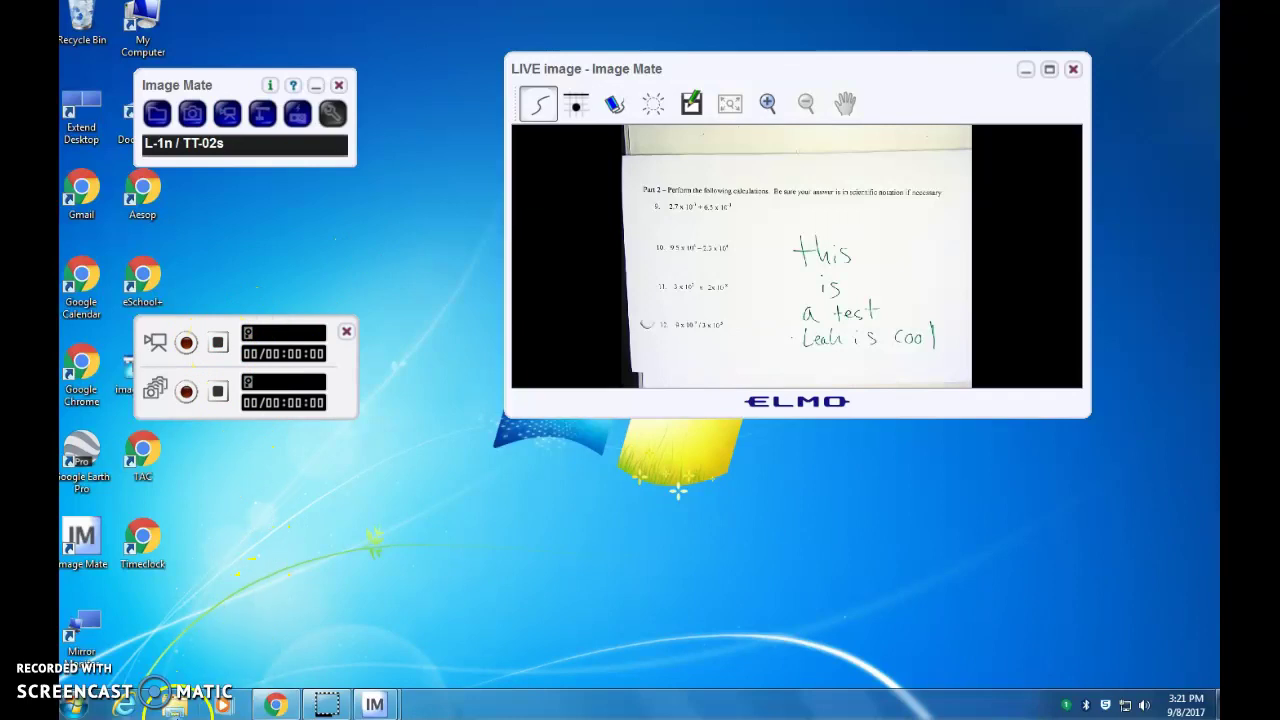
left_click(175, 710)
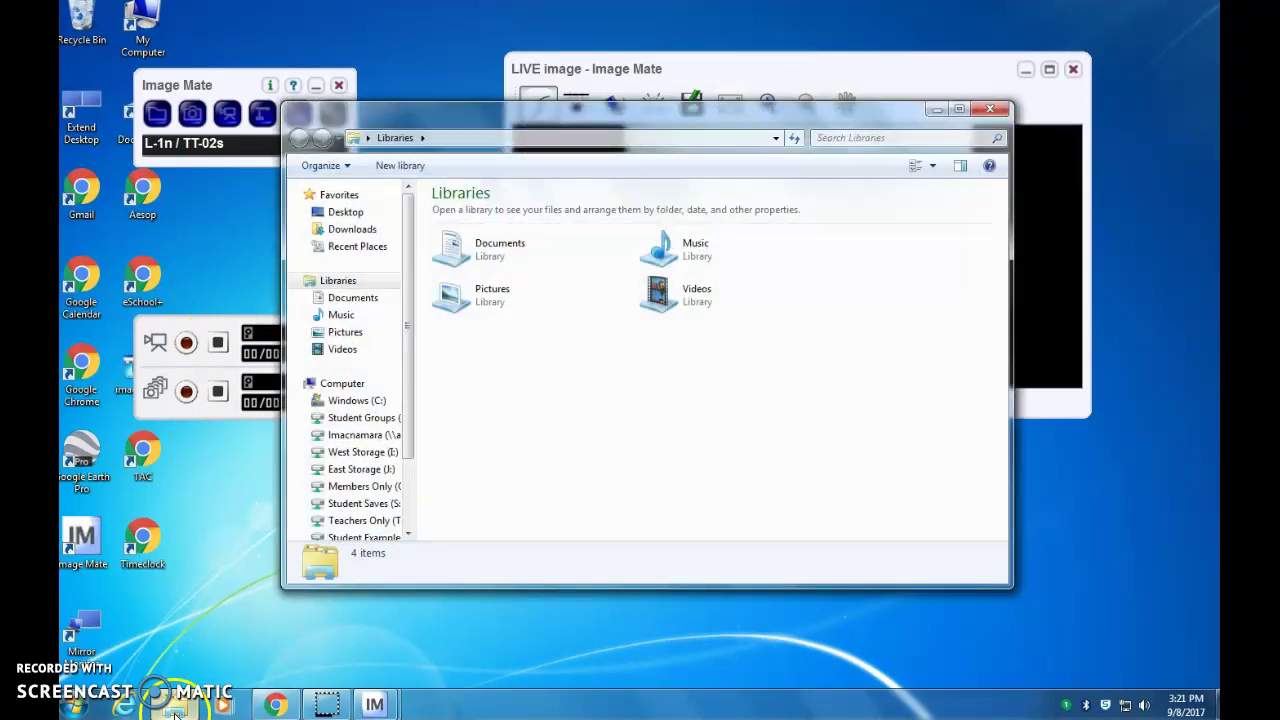
left_click(354, 469)
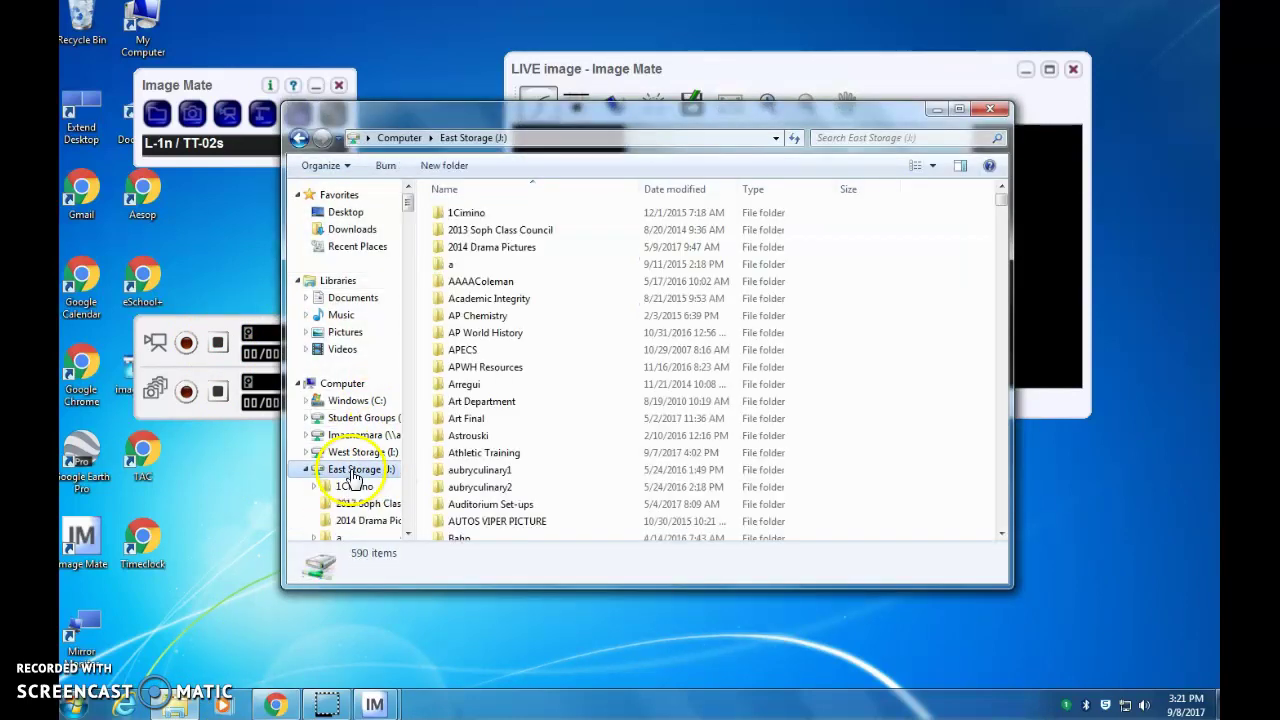
left_click(465, 300)
key("t")
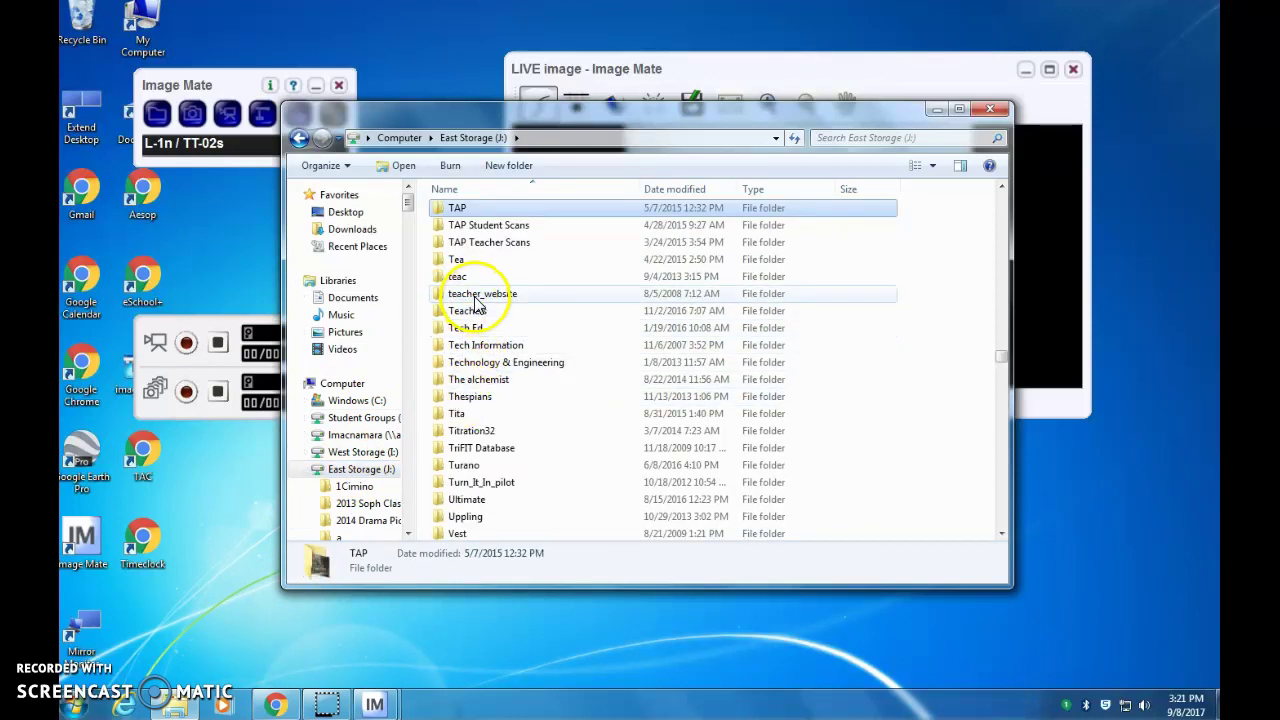
double_click(474, 313)
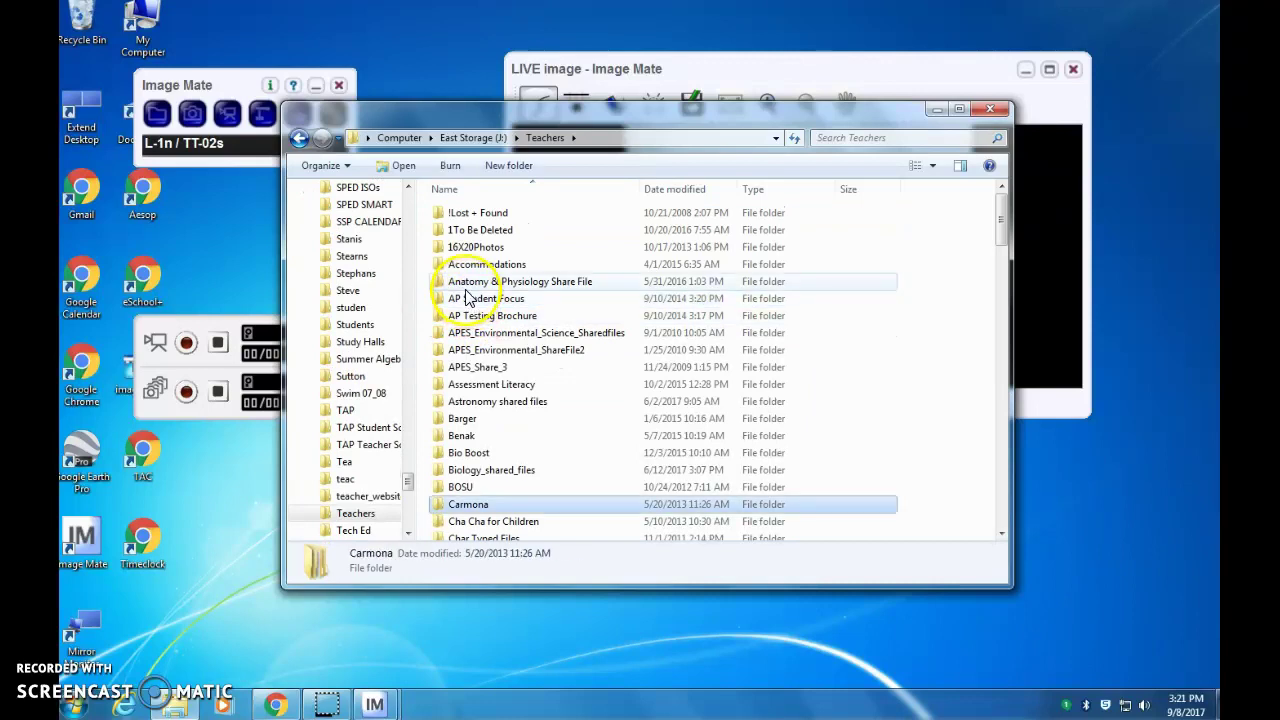
key("c")
scroll(480, 400, "down", 2)
double_click(485, 459)
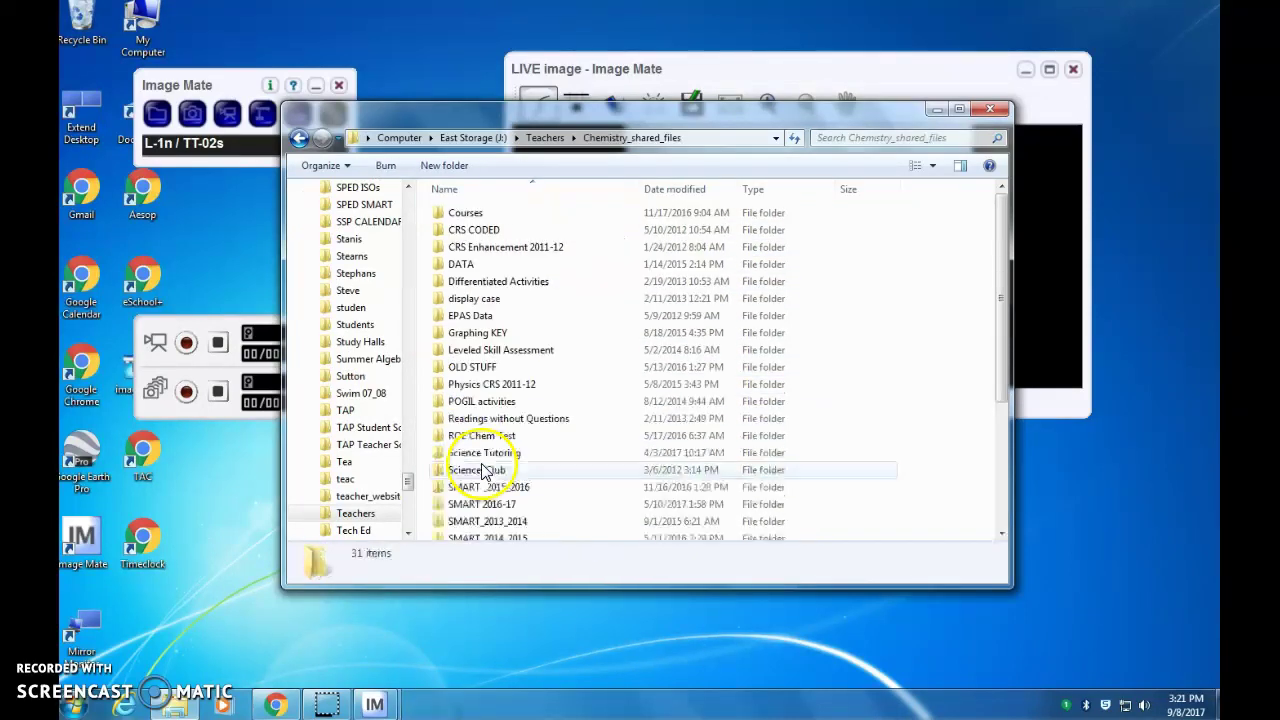
double_click(465, 213)
double_click(463, 230)
double_click(470, 264)
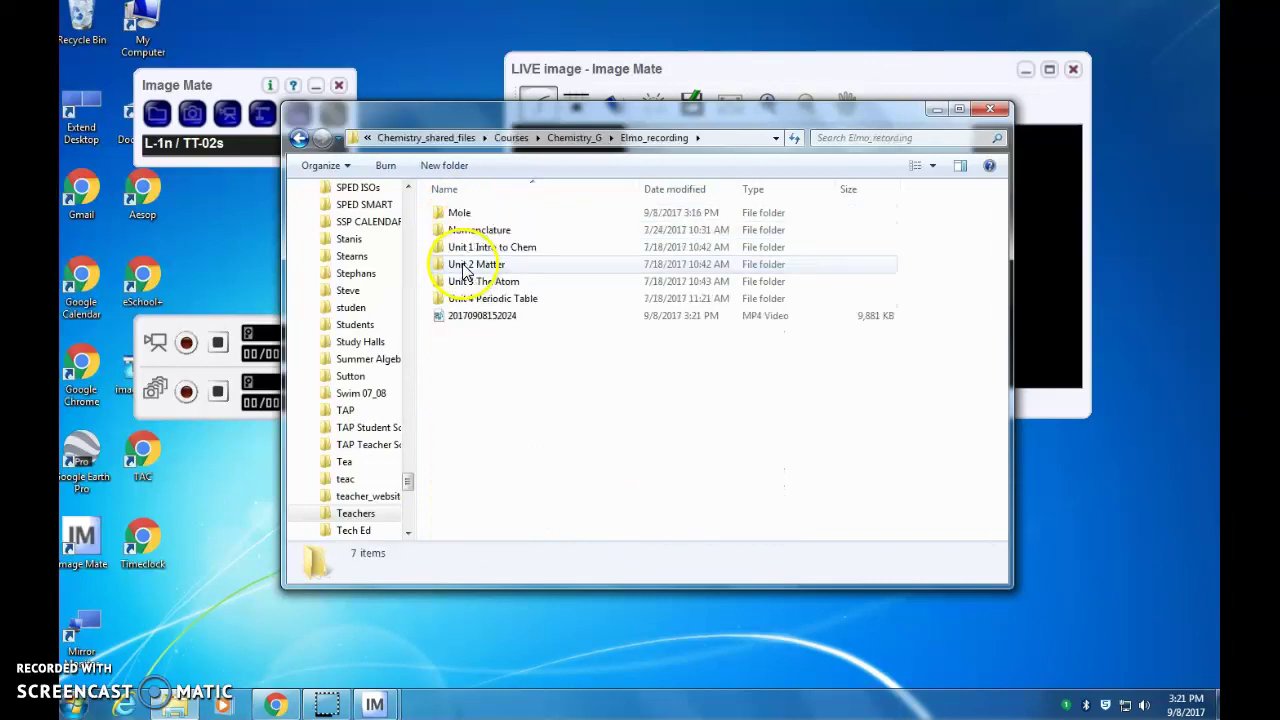
left_click(463, 318)
double_click(455, 322)
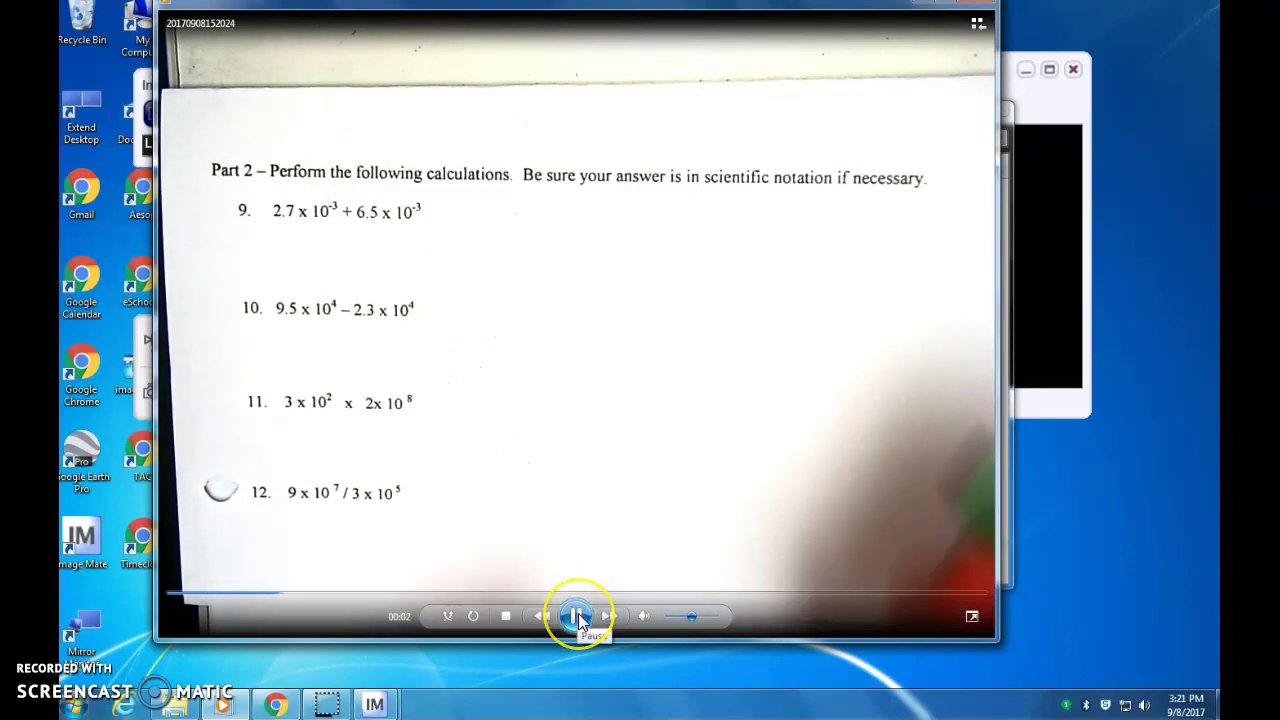
left_click(575, 616)
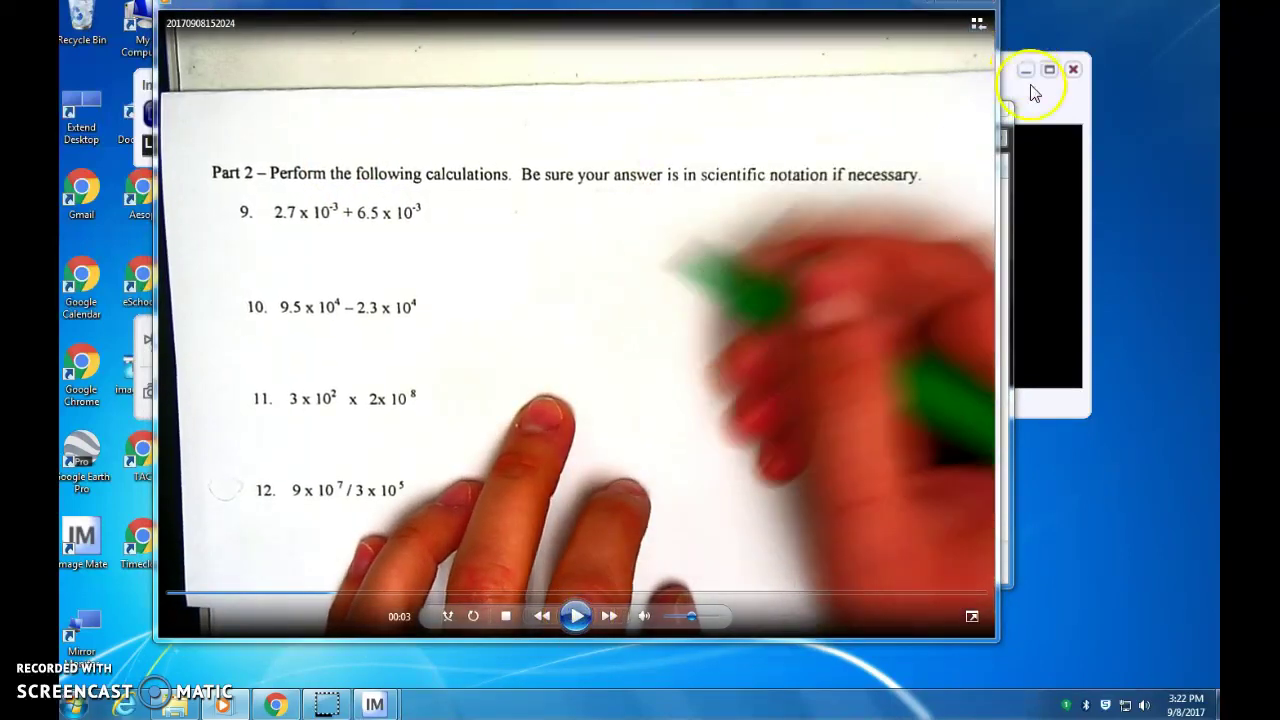
Close Windows Media Player with Alt+F4, returning to the Elmo_recording folder in Explorer
key("alt+F4")
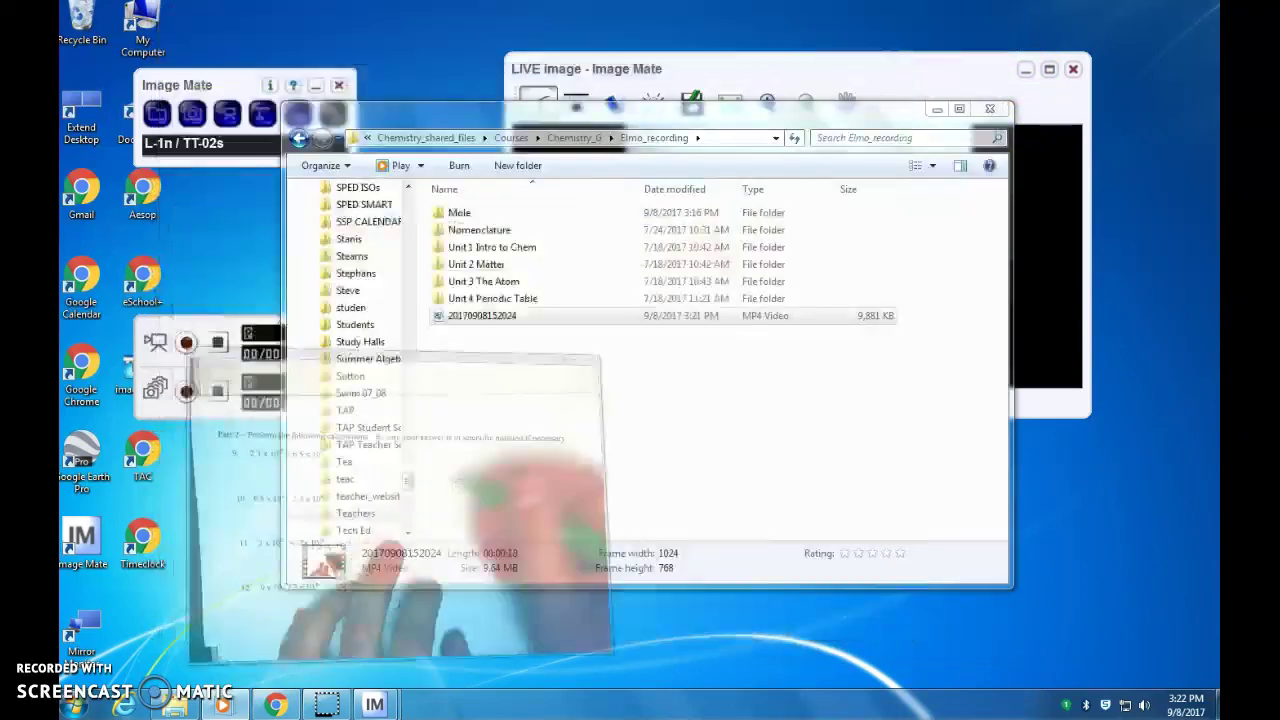